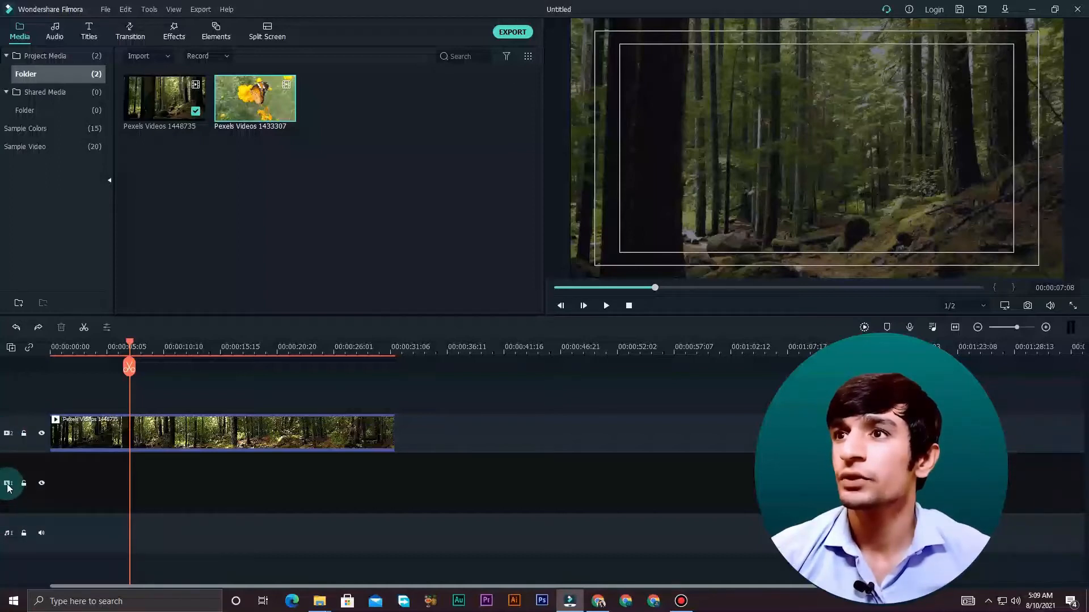
# - Lock the video track holding the forest clip and hide it from the preview
pyautogui.click(23, 435)
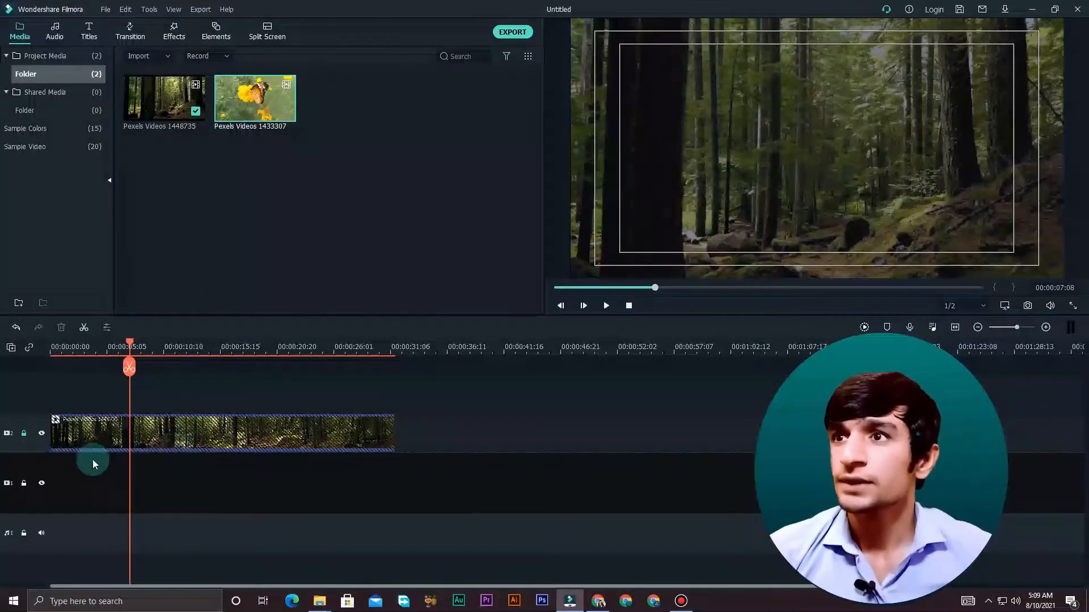
pyautogui.click(41, 433)
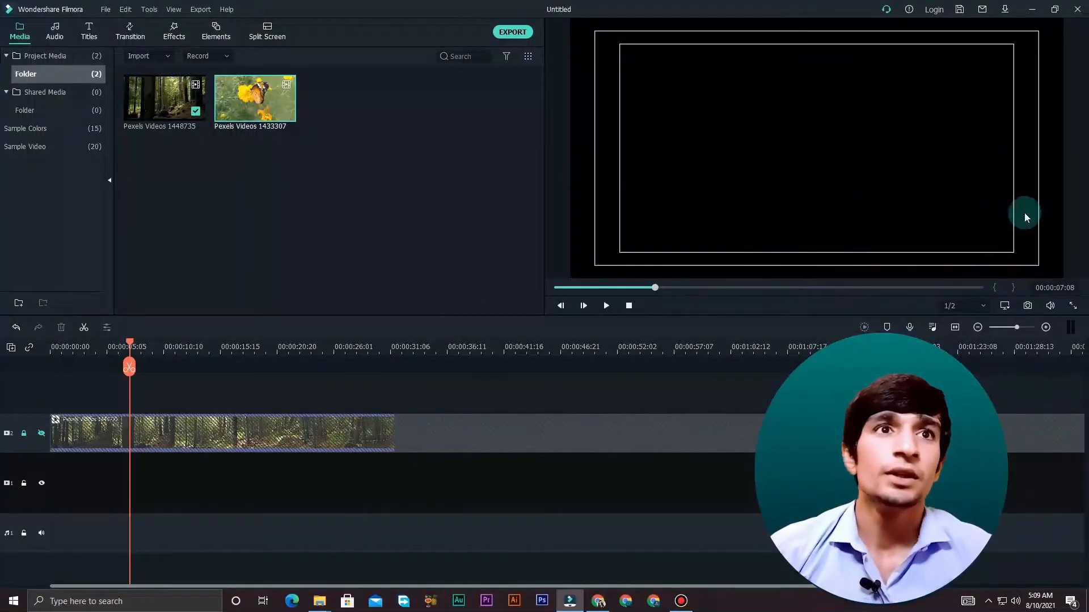
# - Turn off the safe zone guides in the preview
pyautogui.click(1005, 306)
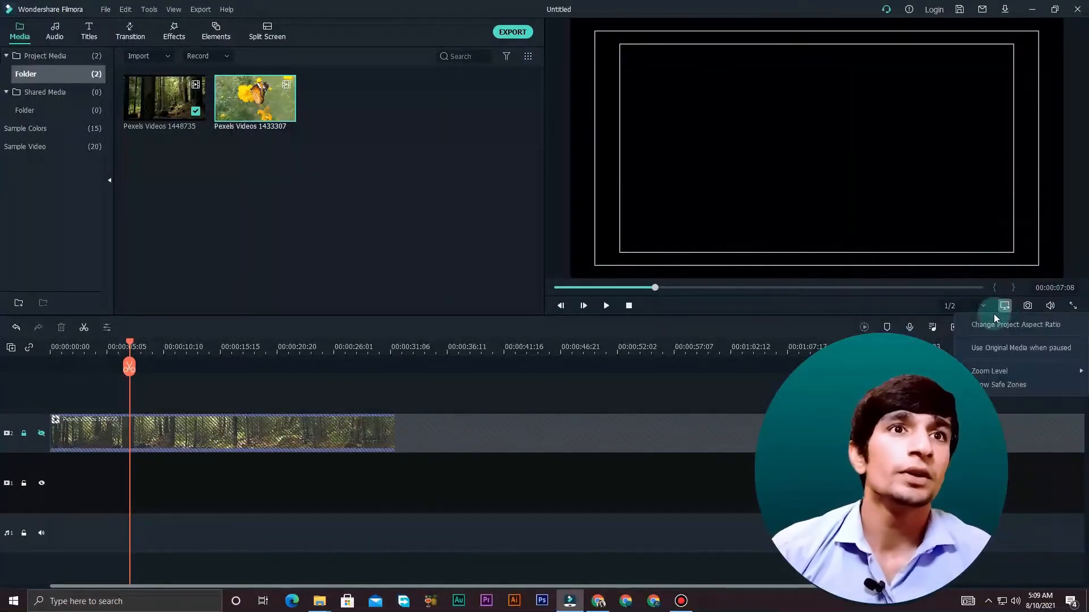
pyautogui.click(1009, 385)
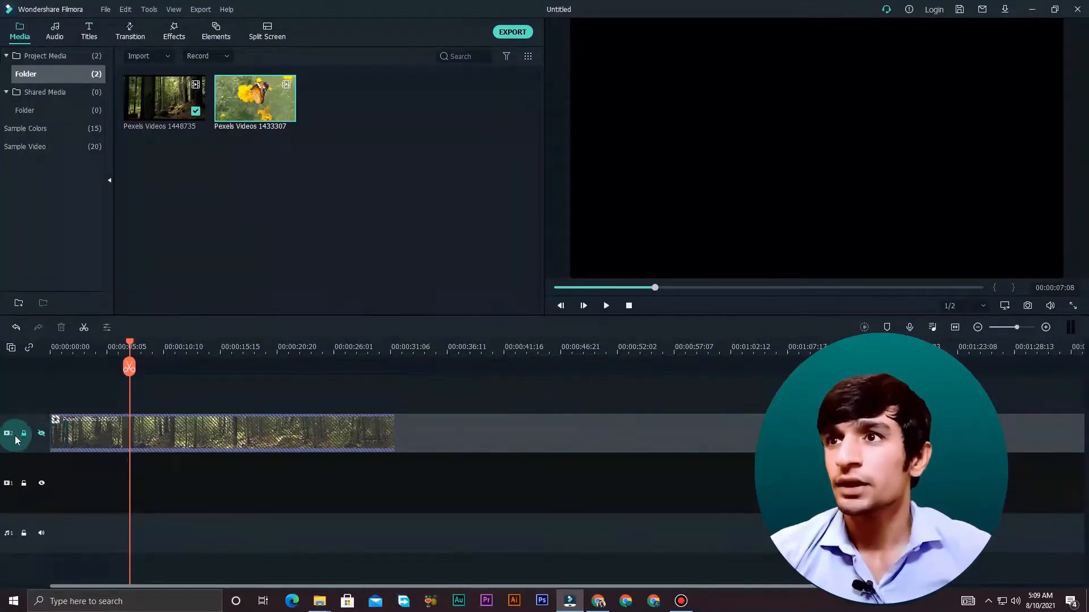
# - Make the forest clip's video track visible and unlock it
pyautogui.click(41, 433)
pyautogui.click(24, 434)
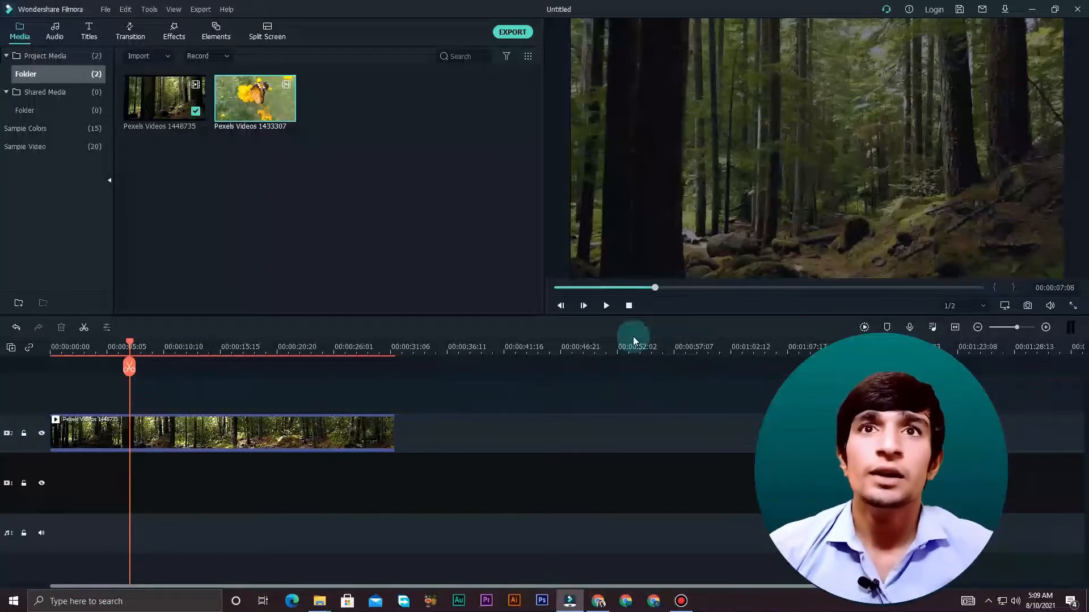
# - Scrub the forest clip to 00:00:03:04 and zoom out the timeline scale
pyautogui.moveTo(623, 288); pyautogui.dragTo(600, 288)
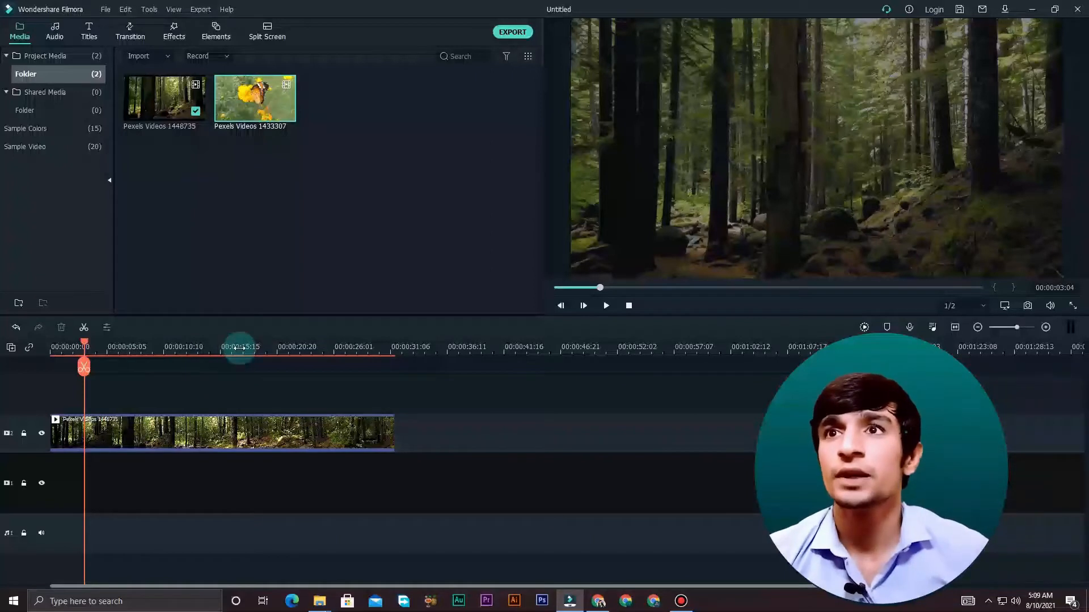
pyautogui.moveTo(304, 349); pyautogui.dragTo(481, 348)
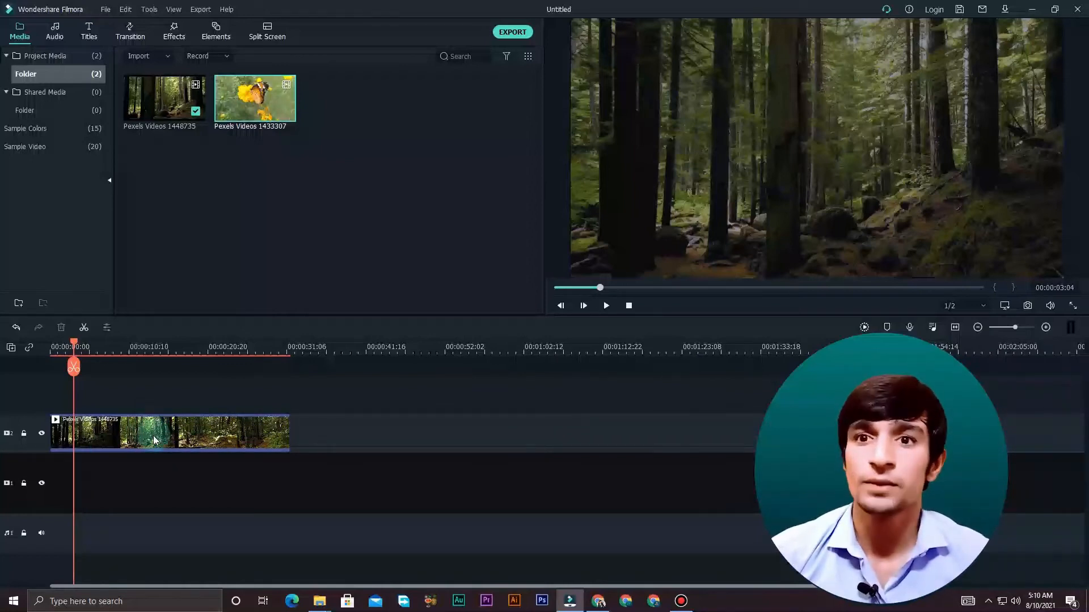
# - Resize the heights of the two video tracks, ending with both compact, and put the playhead at 00:00:08:23
pyautogui.moveTo(28, 452); pyautogui.dragTo(19, 482)
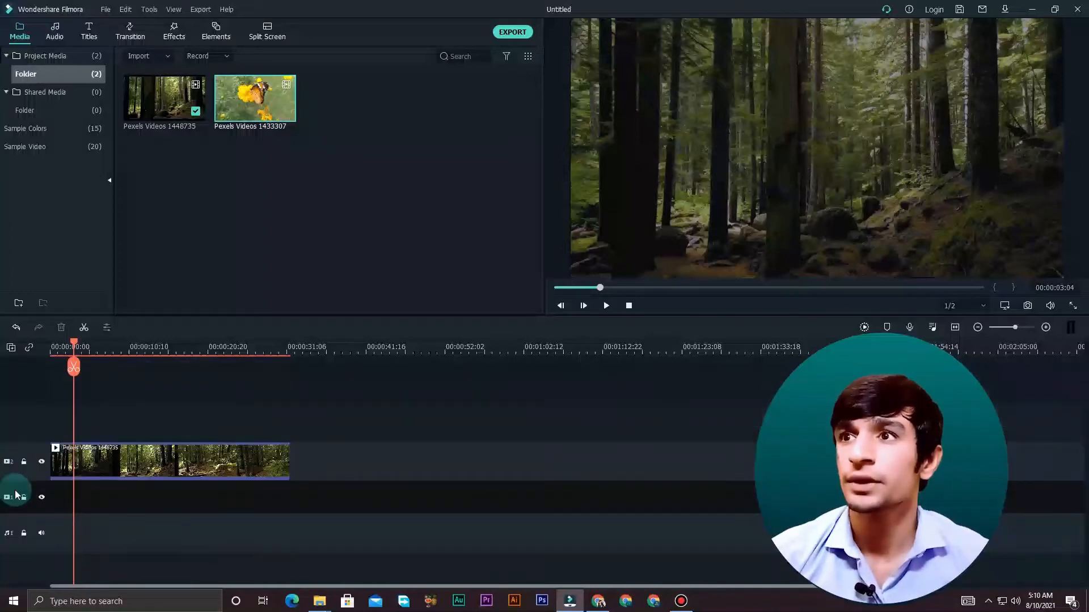
pyautogui.moveTo(32, 443); pyautogui.dragTo(35, 417)
pyautogui.click(219, 471)
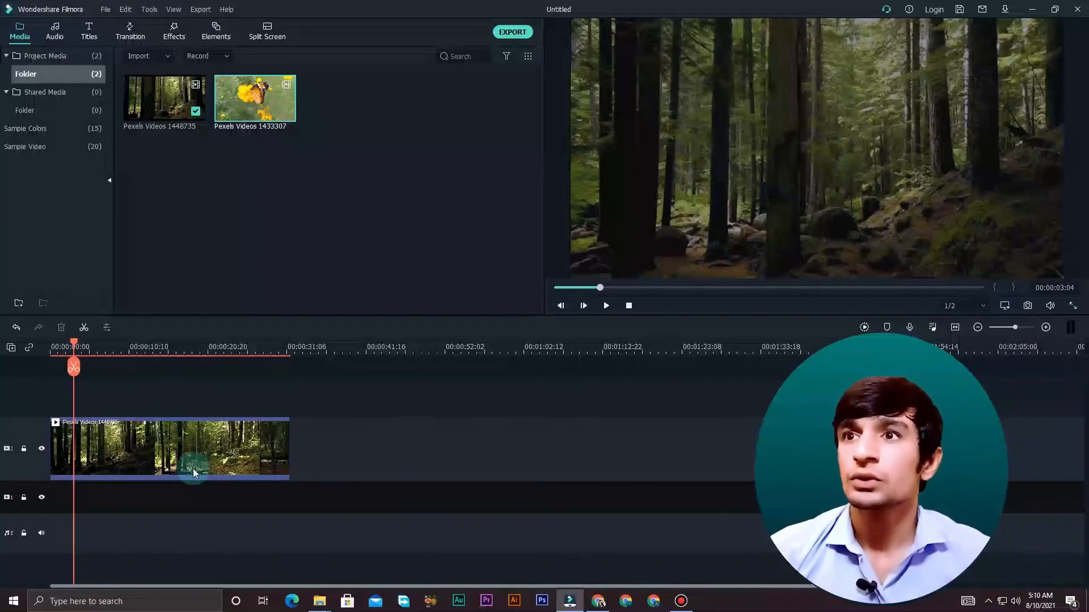
pyautogui.moveTo(73, 344); pyautogui.dragTo(117, 343)
pyautogui.moveTo(28, 455); pyautogui.dragTo(32, 427)
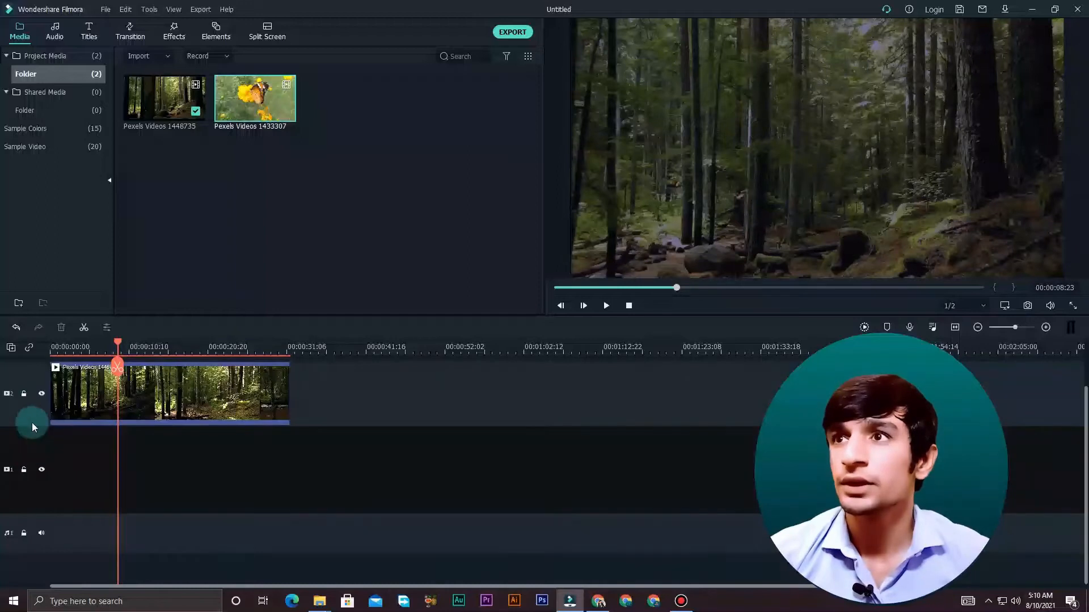
pyautogui.moveTo(38, 364); pyautogui.dragTo(41, 397)
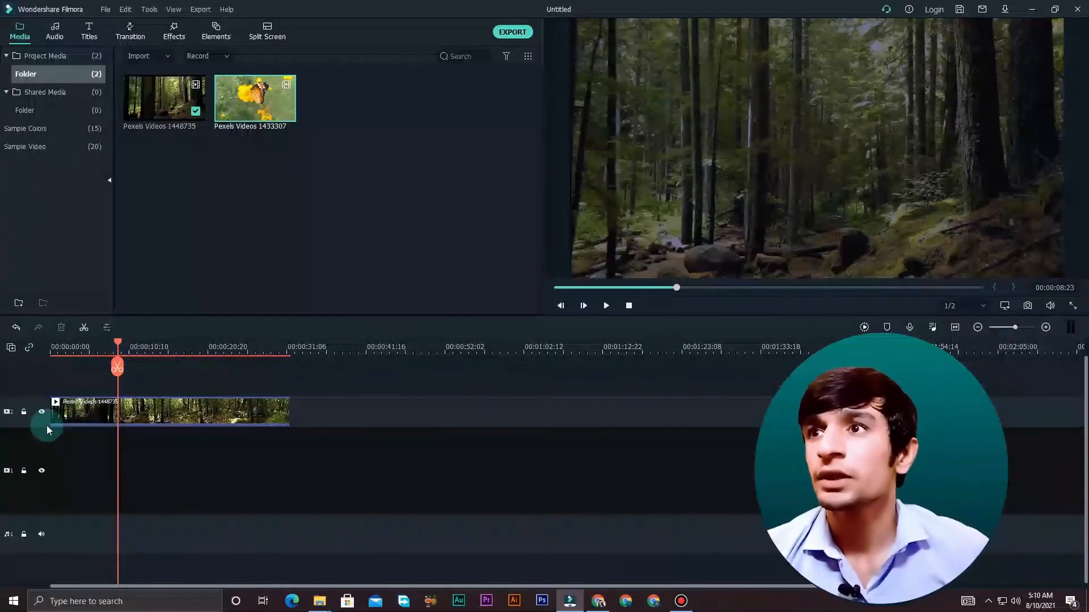
pyautogui.moveTo(36, 425); pyautogui.dragTo(32, 465)
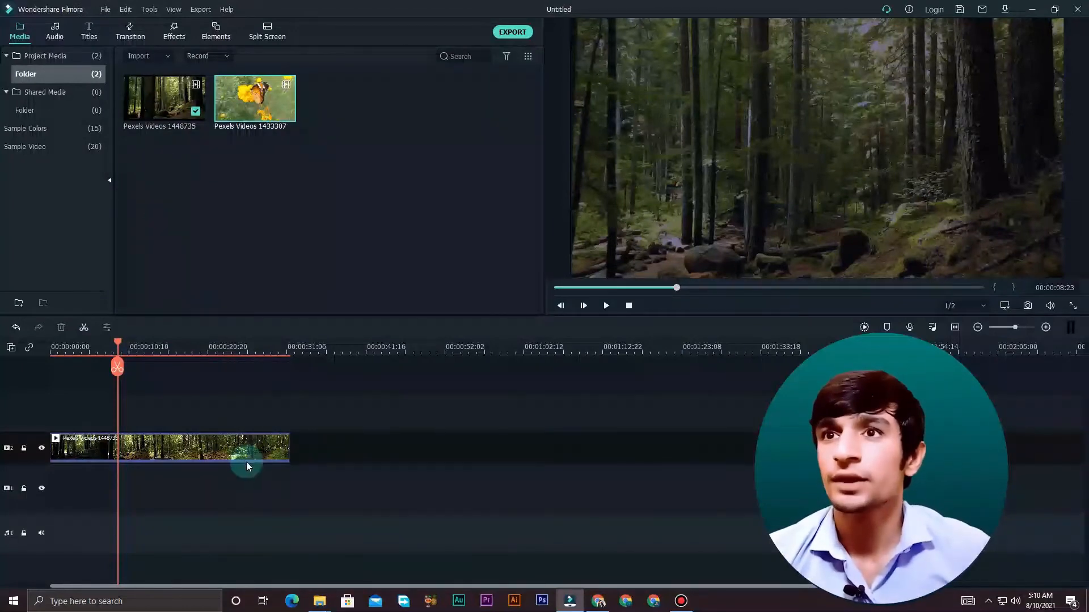
# - Trim the end of the forest clip back to about 00:00:13:08
pyautogui.click(289, 449)
pyautogui.moveTo(288, 448); pyautogui.dragTo(150, 448)
pyautogui.moveTo(162, 100); pyautogui.dragTo(154, 438)
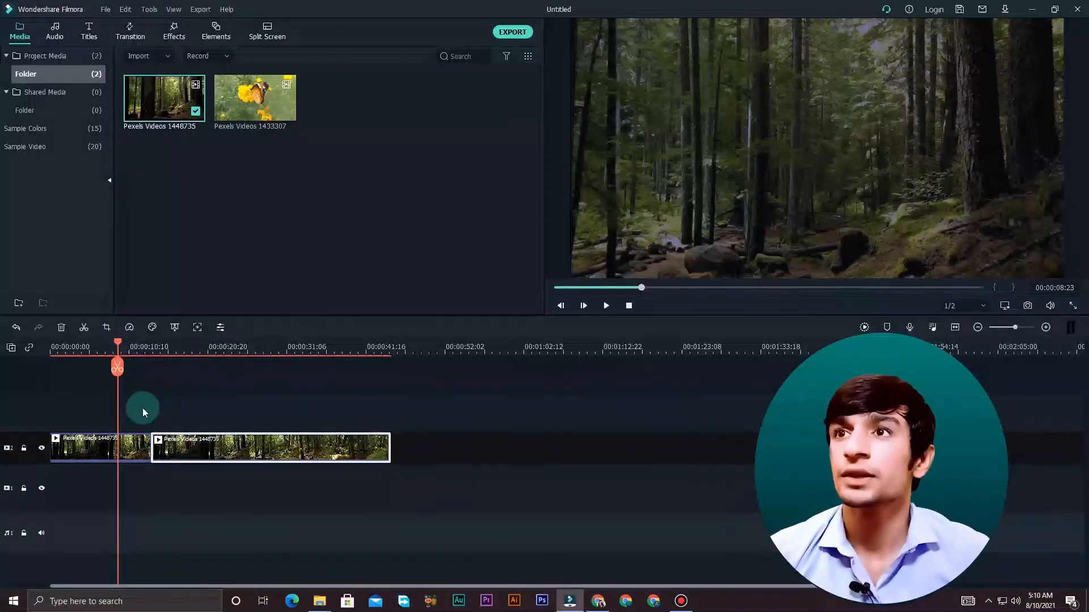
pyautogui.click(145, 348)
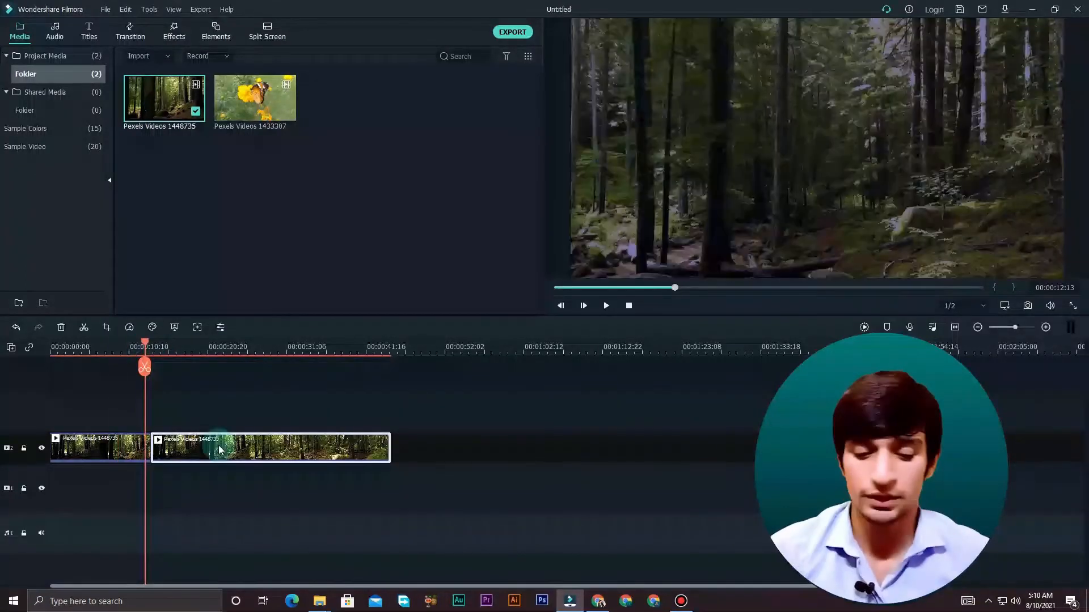
pyautogui.press('Delete')
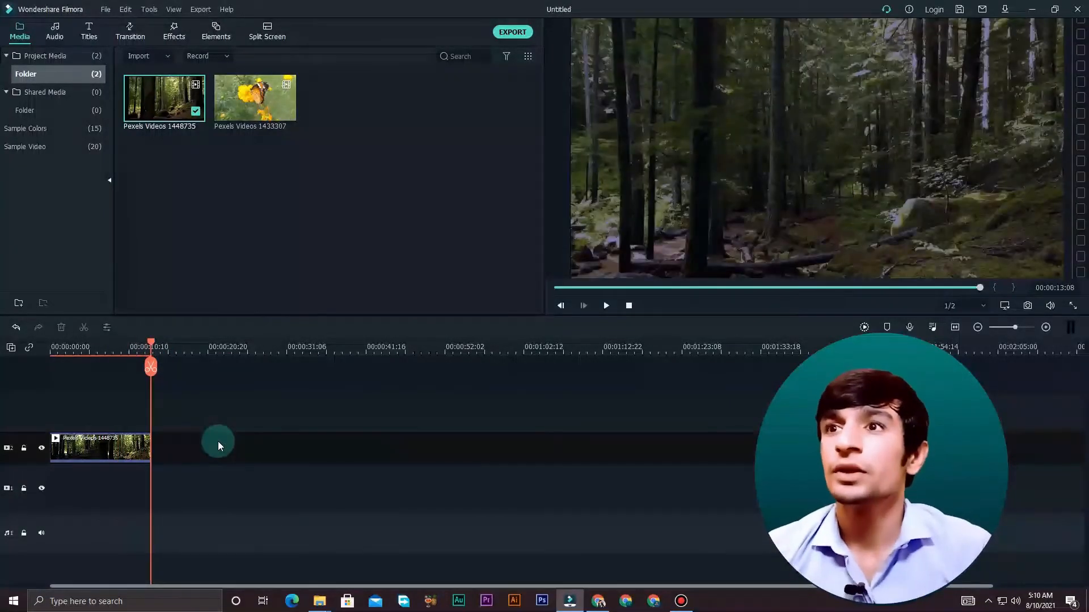
# - Place the Pexels Videos 1433307 butterfly clip directly after the forest clip and put the playhead at about 00:00:11:19
pyautogui.moveTo(244, 106); pyautogui.dragTo(163, 446)
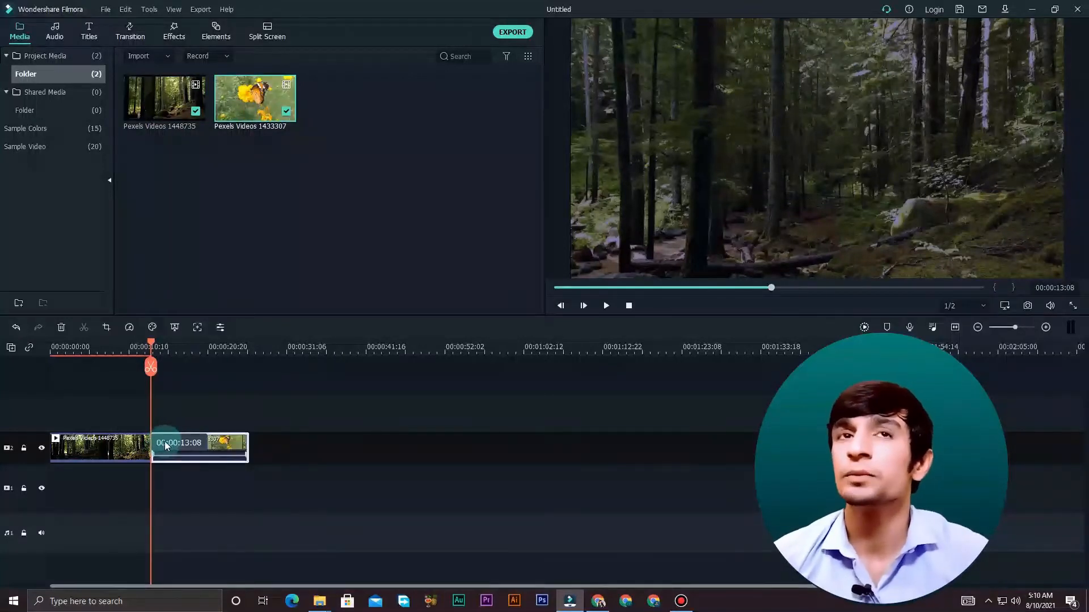
pyautogui.click(129, 347)
pyautogui.moveTo(129, 348); pyautogui.dragTo(144, 365)
# - Add the Fisheye Roll 3 transition from the included transitions between the forest and butterfly clips
pyautogui.click(130, 31)
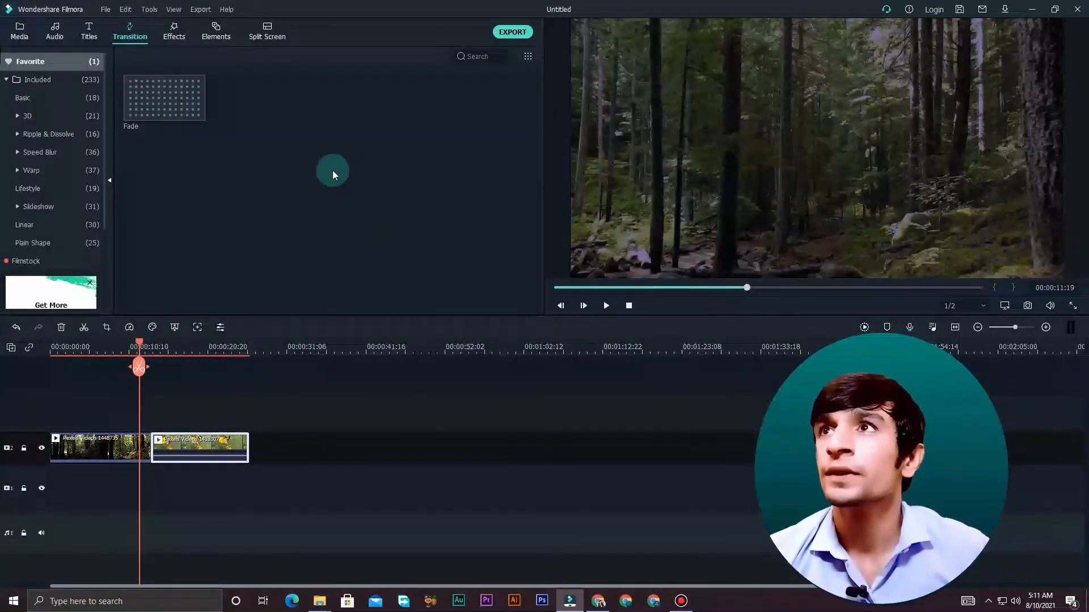
pyautogui.click(34, 79)
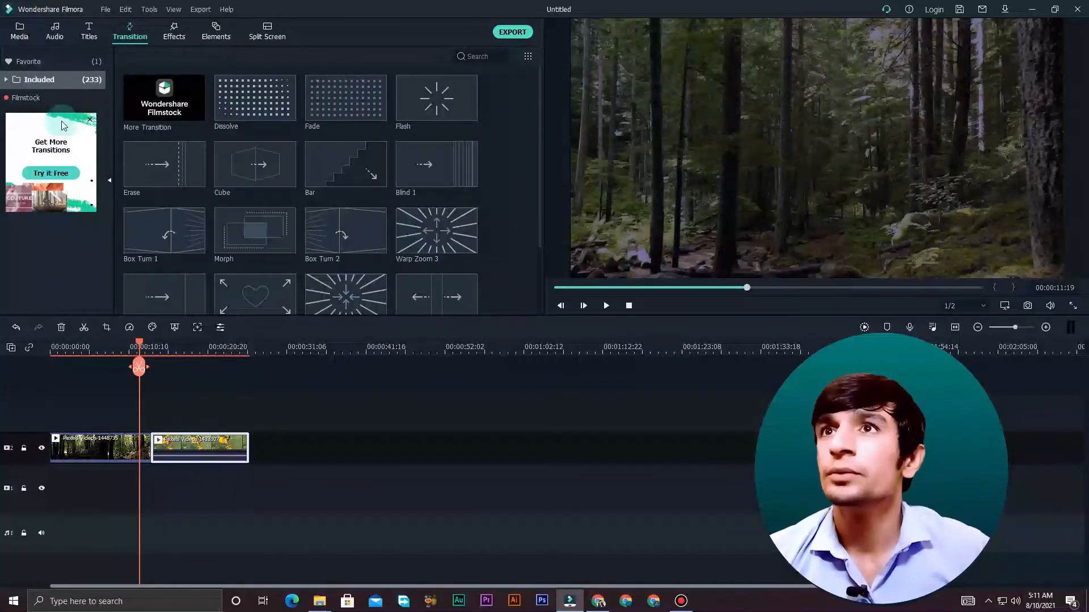
pyautogui.scroll(-5, 257, 128)
pyautogui.scroll(-4, 258, 125)
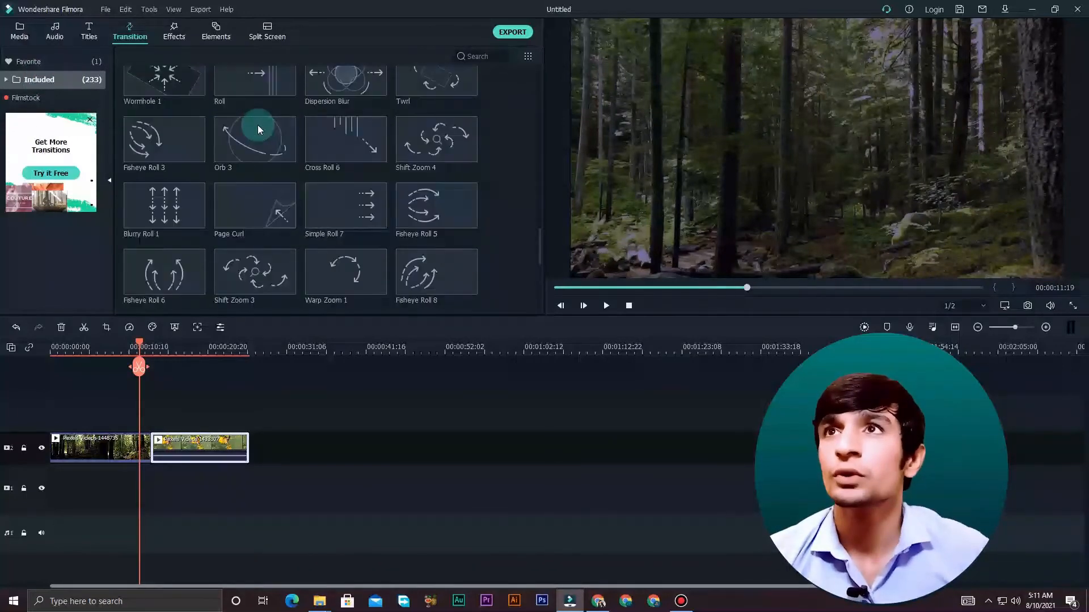
pyautogui.moveTo(166, 140); pyautogui.dragTo(148, 446)
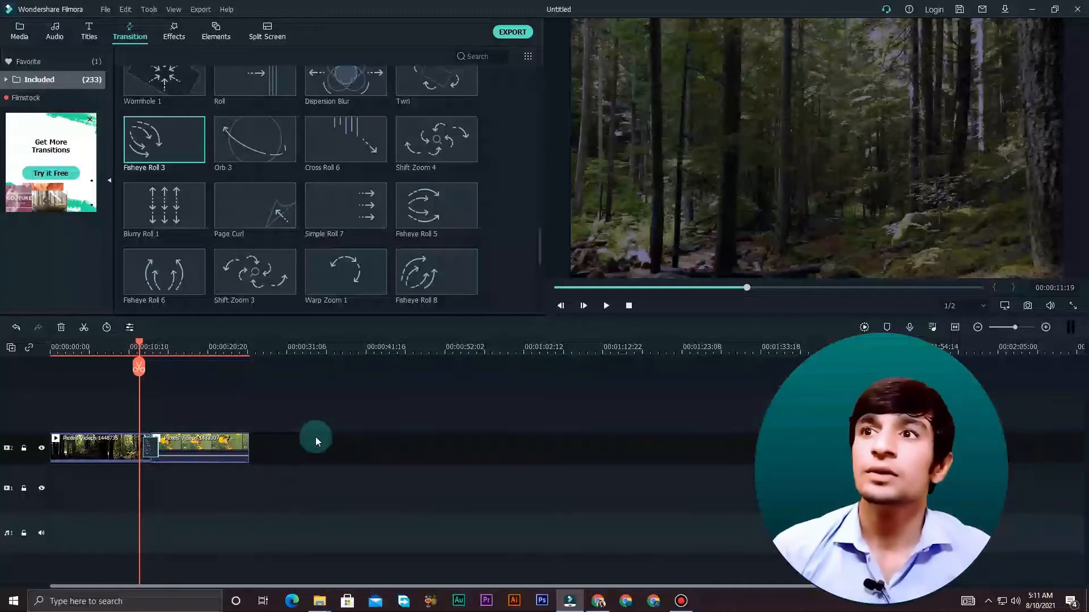
# - Play and scrub through the join between the two clips to review the Fisheye Roll 3 transition
pyautogui.press('space')
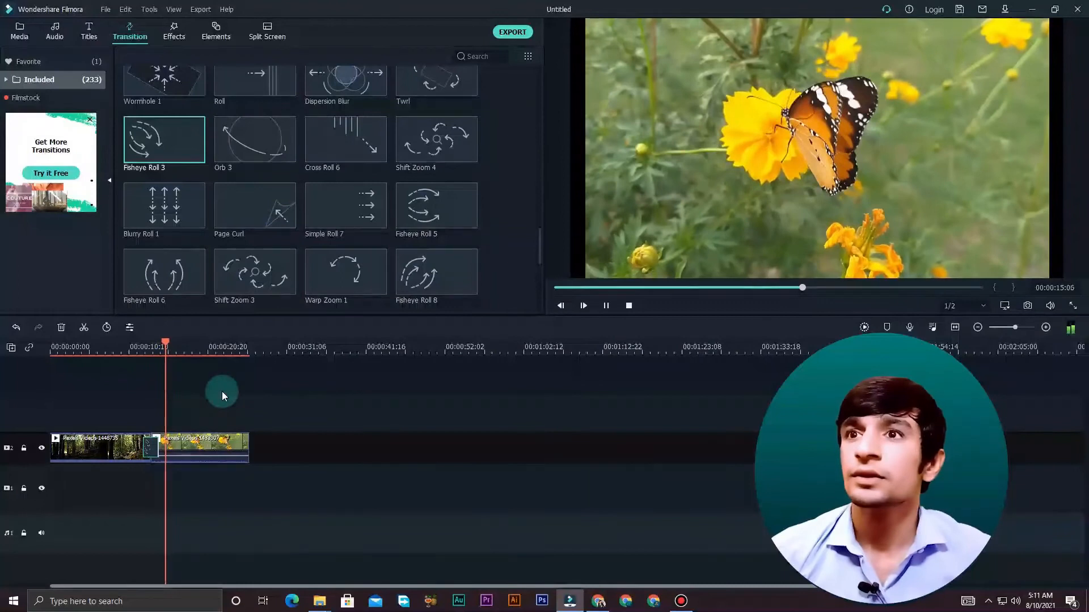
pyautogui.press('space')
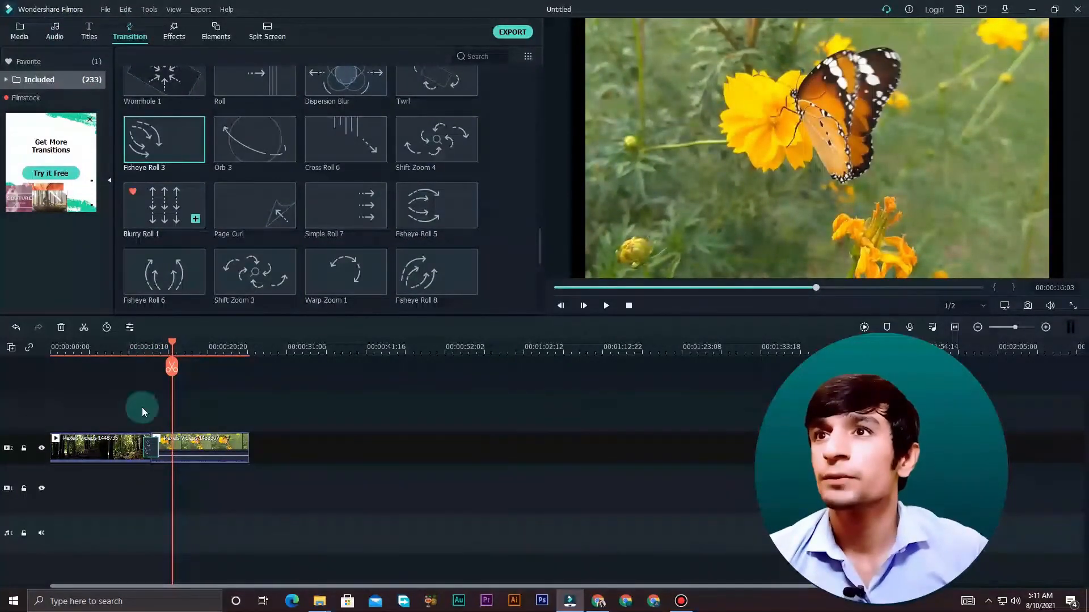
pyautogui.moveTo(172, 345); pyautogui.dragTo(131, 354)
pyautogui.press('space')
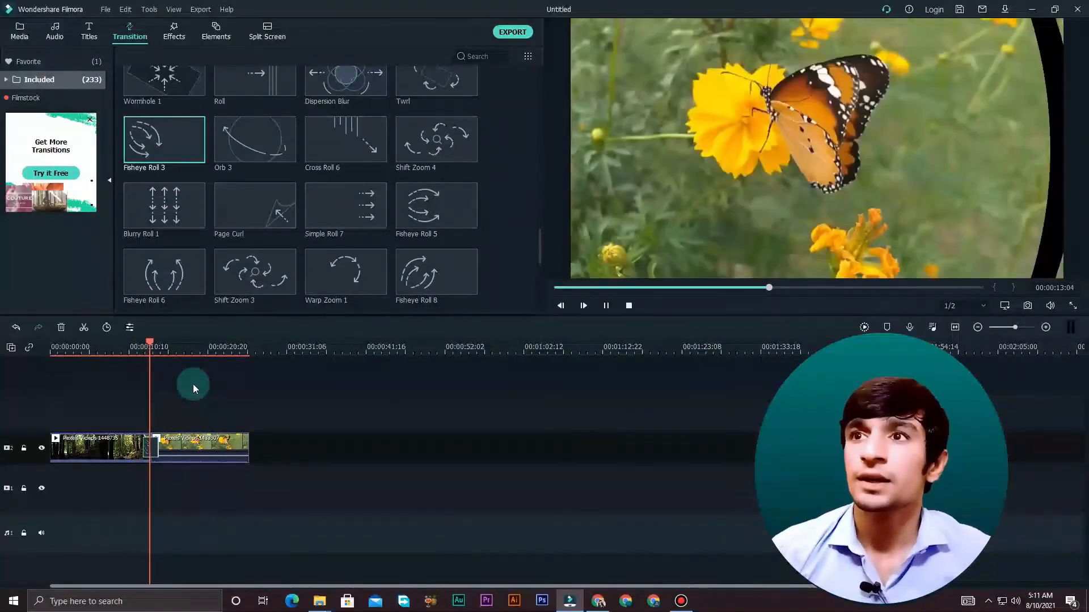
pyautogui.press('space')
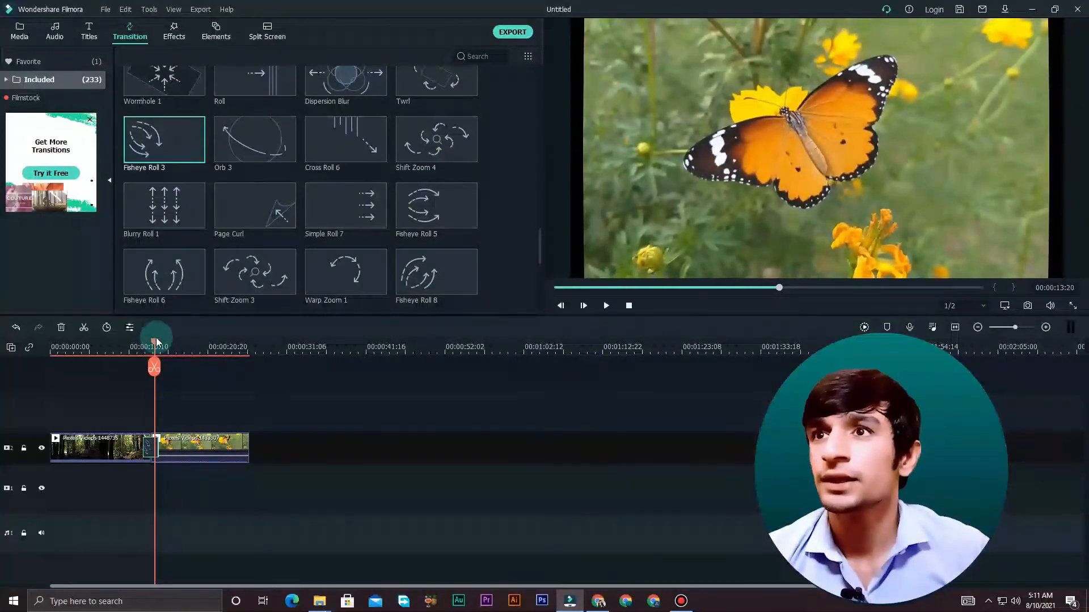
pyautogui.moveTo(156, 344); pyautogui.dragTo(230, 390)
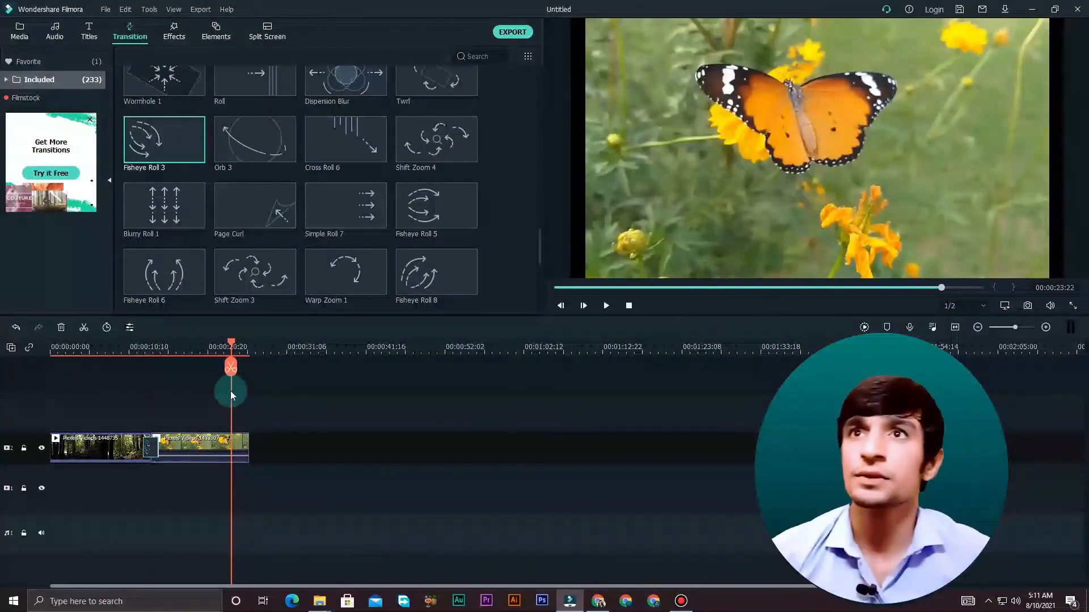
pyautogui.moveTo(231, 347); pyautogui.dragTo(145, 345)
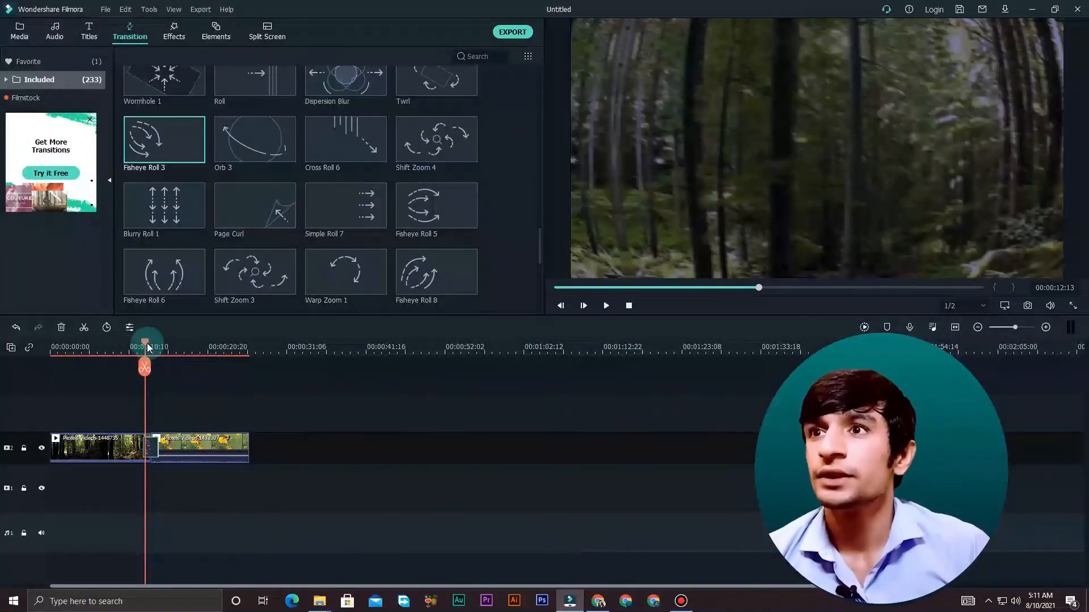
pyautogui.moveTo(148, 346); pyautogui.dragTo(109, 347)
# - Select the forest clip, undo adding the transition, and redo it
pyautogui.click(123, 449)
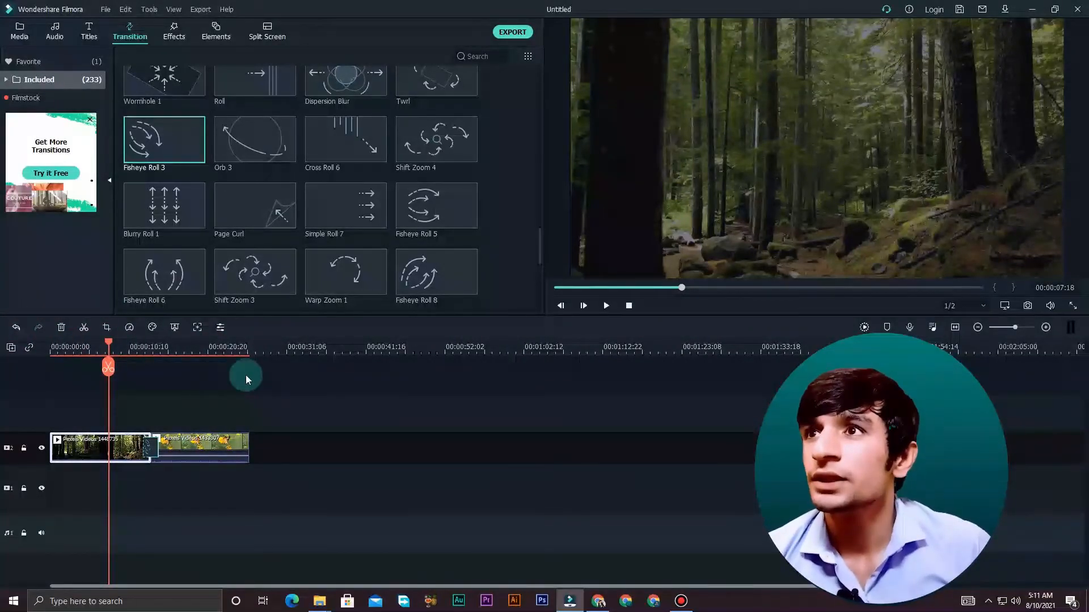
pyautogui.click(19, 330)
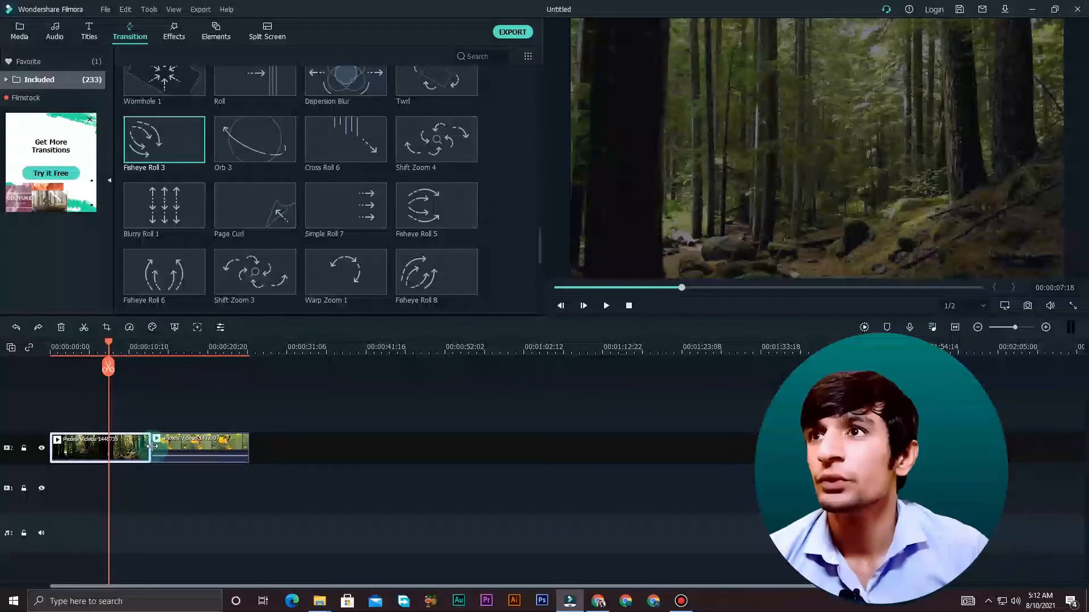
pyautogui.click(37, 329)
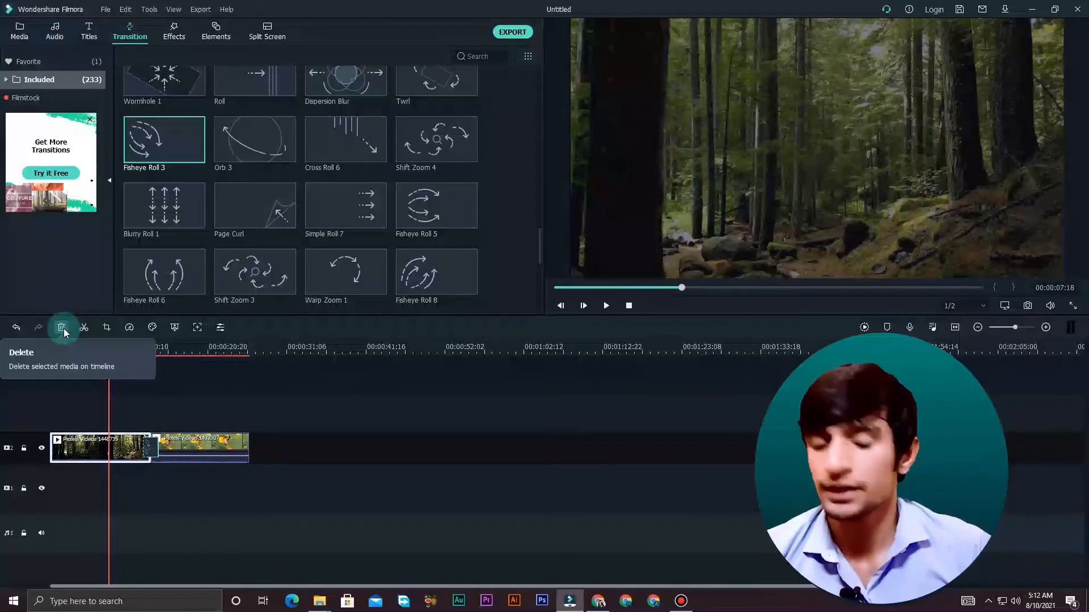
# - Delete the butterfly clip from the timeline and undo the deletion, doing this twice
pyautogui.click(194, 438)
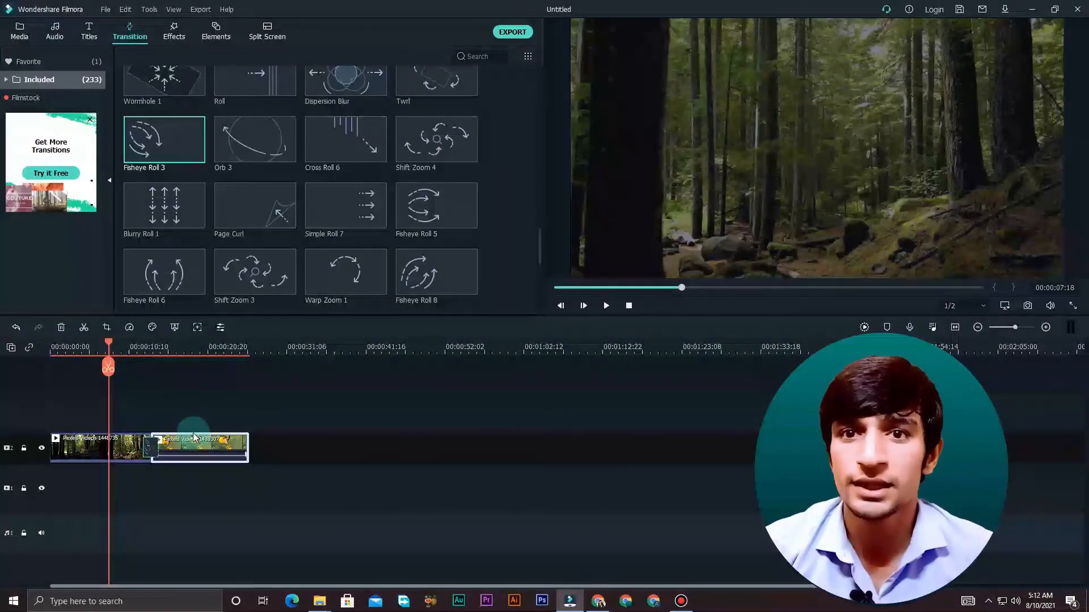
pyautogui.press('Delete')
pyautogui.click(206, 464)
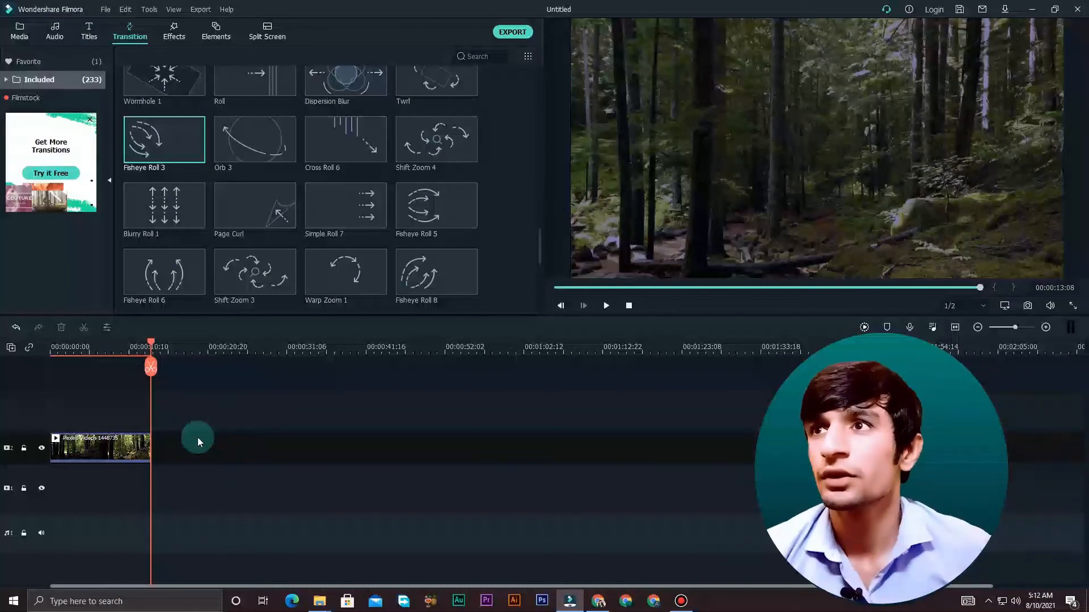
pyautogui.hotkey('ctrl', 'z')
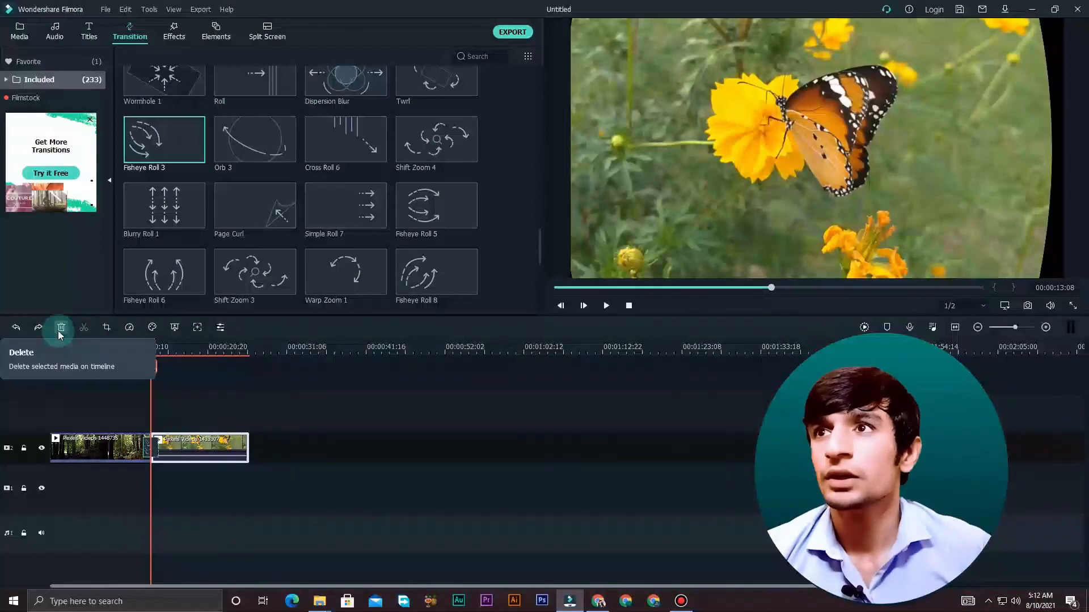
pyautogui.click(142, 409)
pyautogui.click(181, 445)
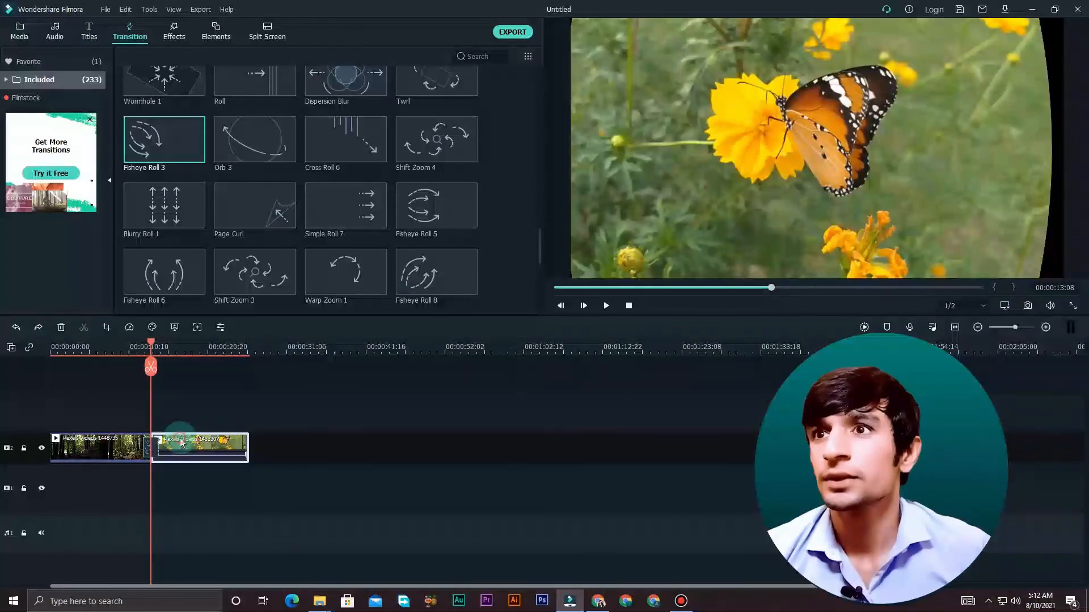
pyautogui.click(61, 329)
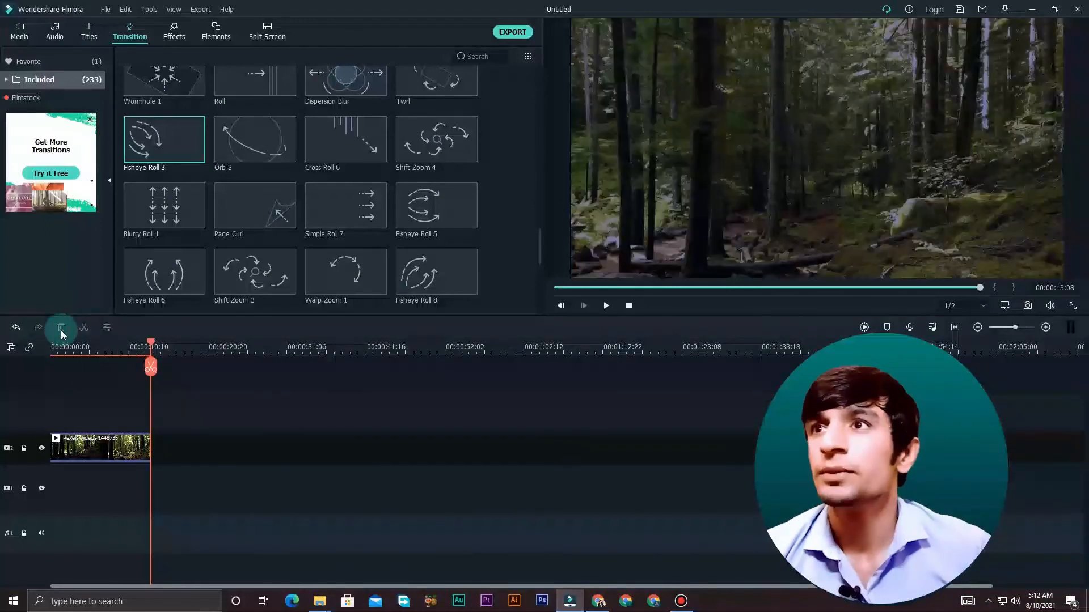
pyautogui.hotkey('ctrl', 'z')
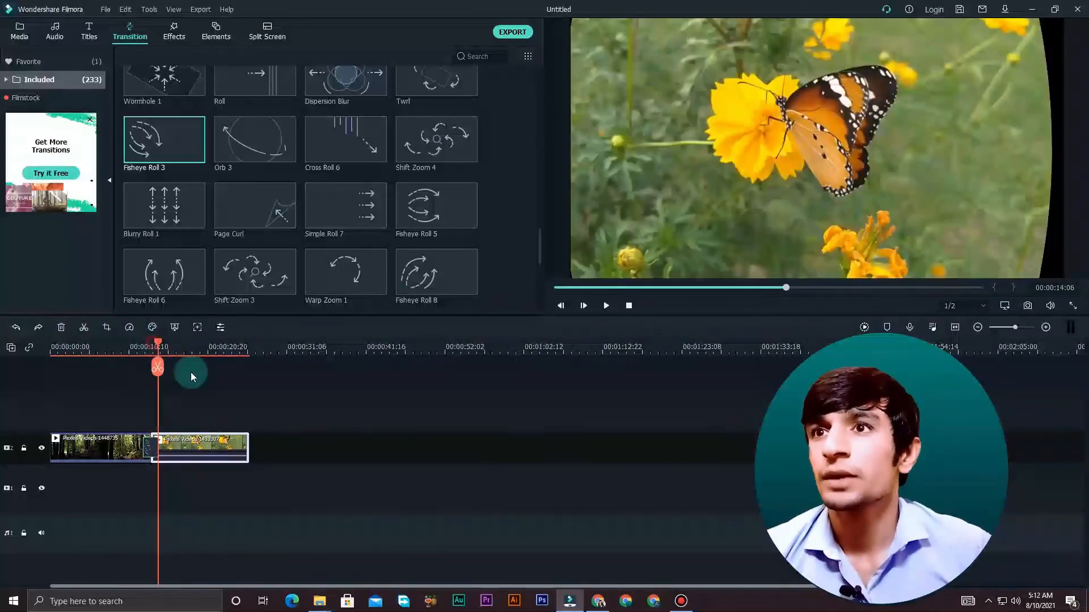
# - Split the butterfly clip at 00:00:20:08 and move its second piece further along the track, leaving a gap
pyautogui.click(204, 386)
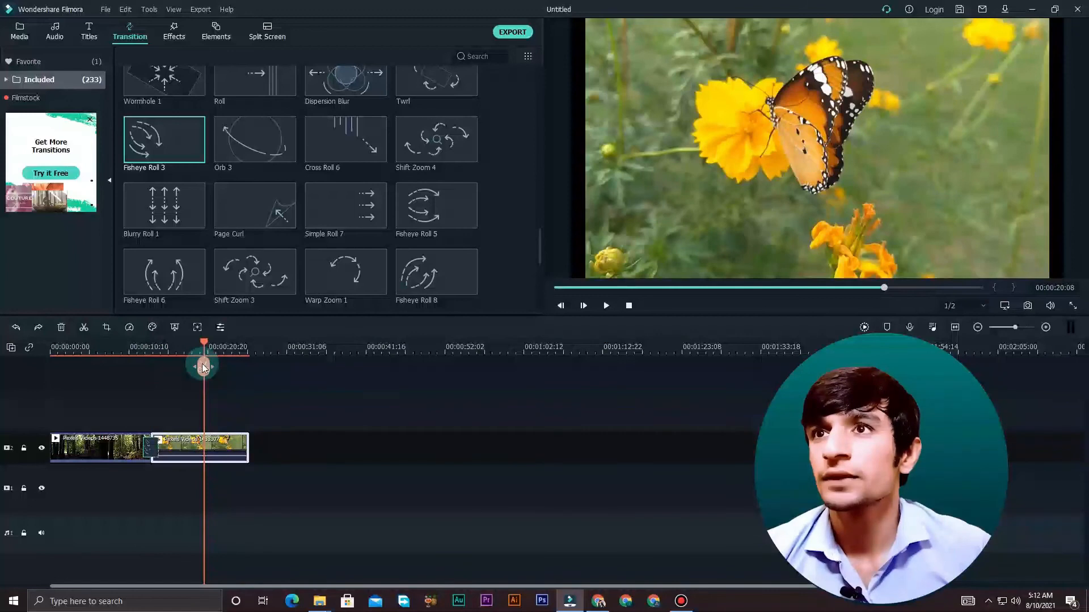
pyautogui.click(203, 367)
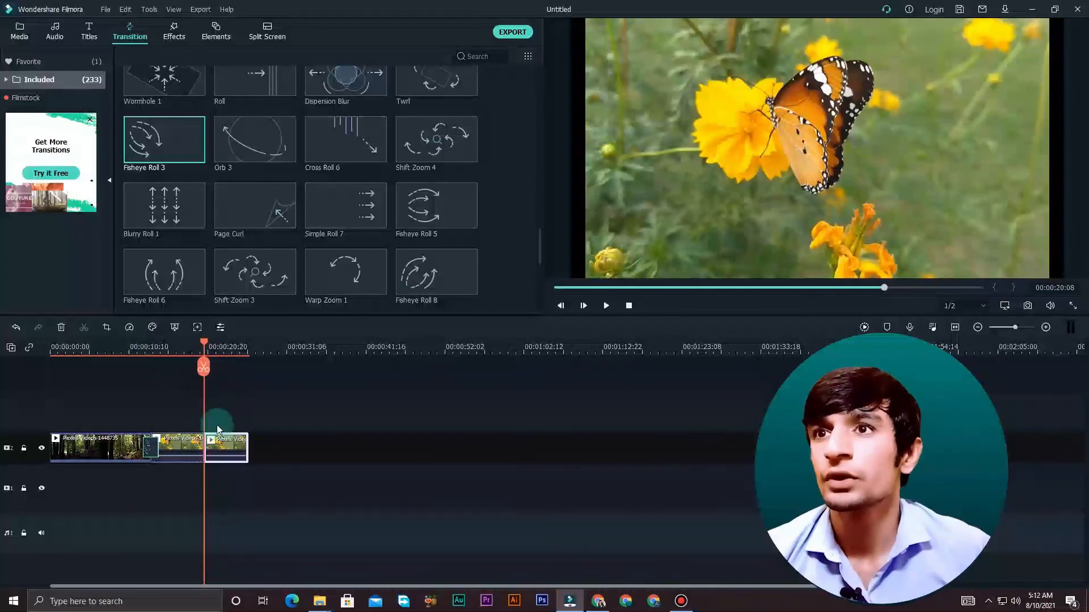
pyautogui.moveTo(226, 439); pyautogui.dragTo(271, 440)
# - Split the first butterfly piece at 00:00:17:13, select its trailing part, and move the playhead to 00:00:19:19
pyautogui.moveTo(202, 342); pyautogui.dragTo(183, 342)
pyautogui.click(84, 327)
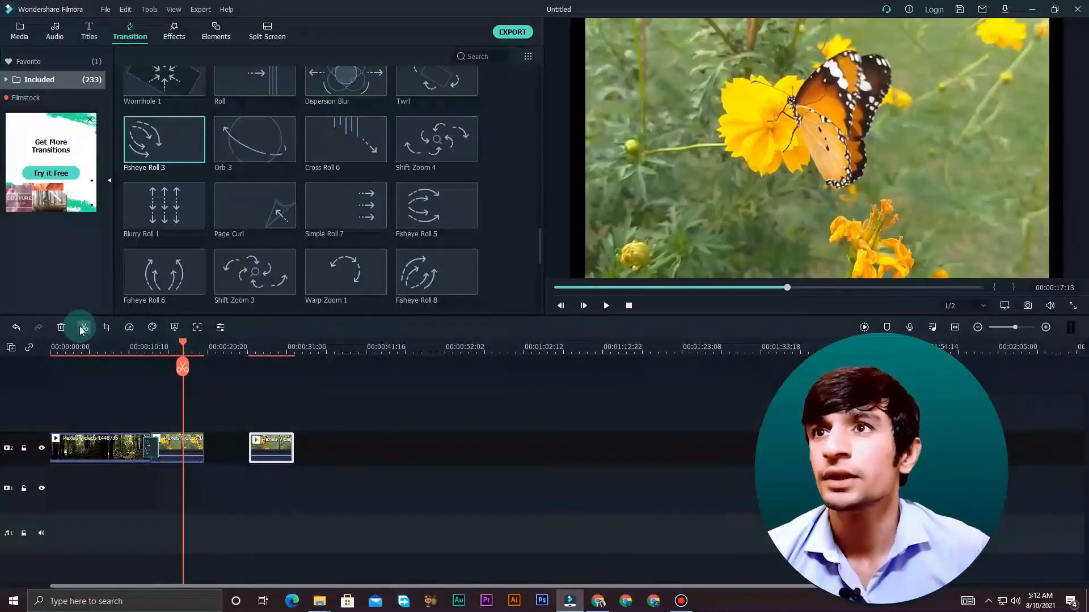
pyautogui.click(195, 443)
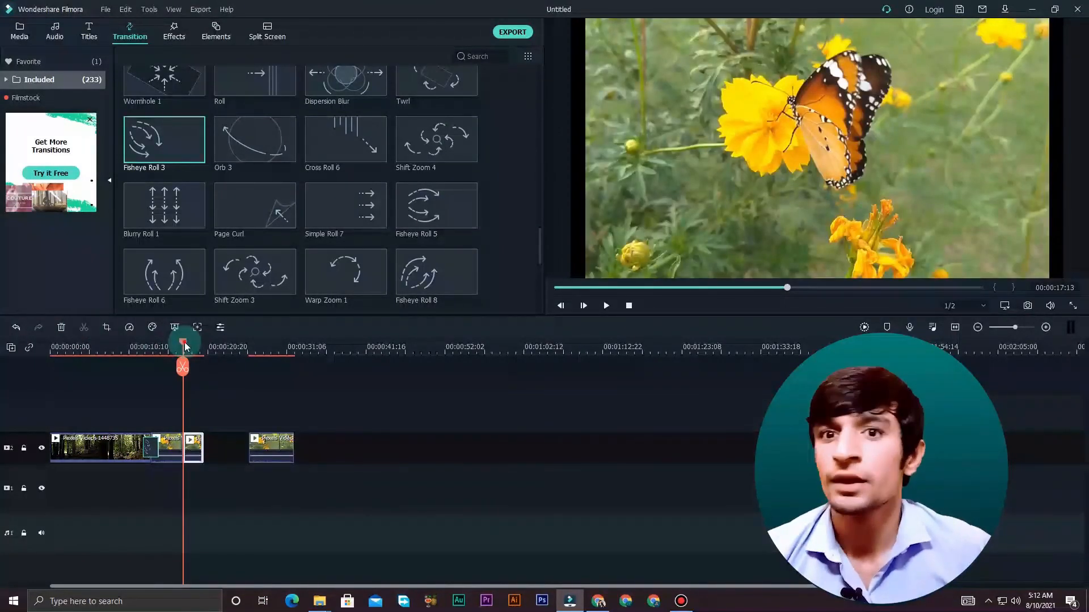
pyautogui.moveTo(185, 344); pyautogui.dragTo(200, 347)
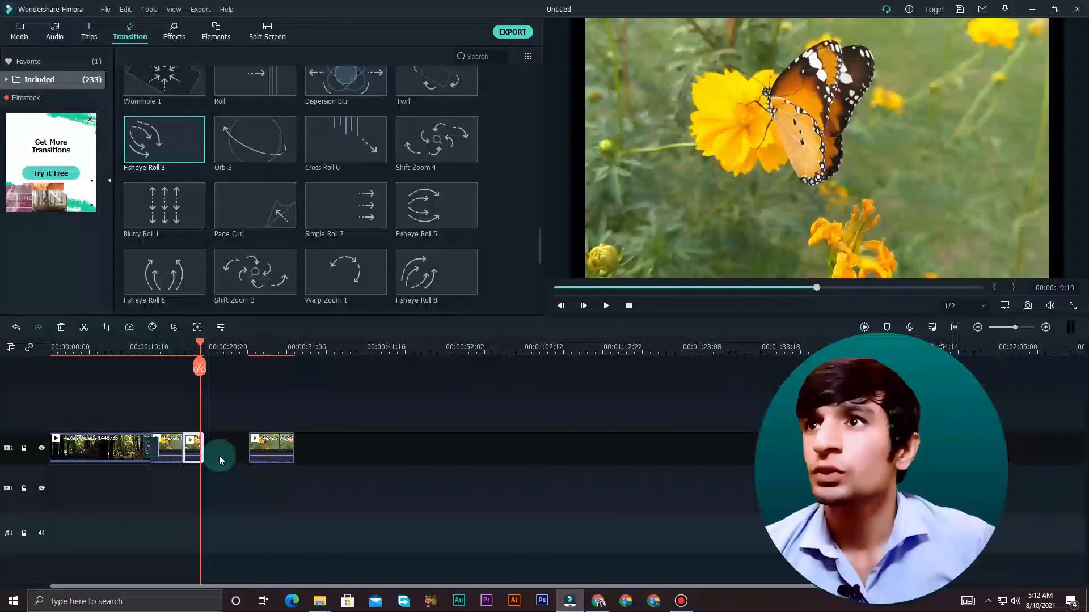